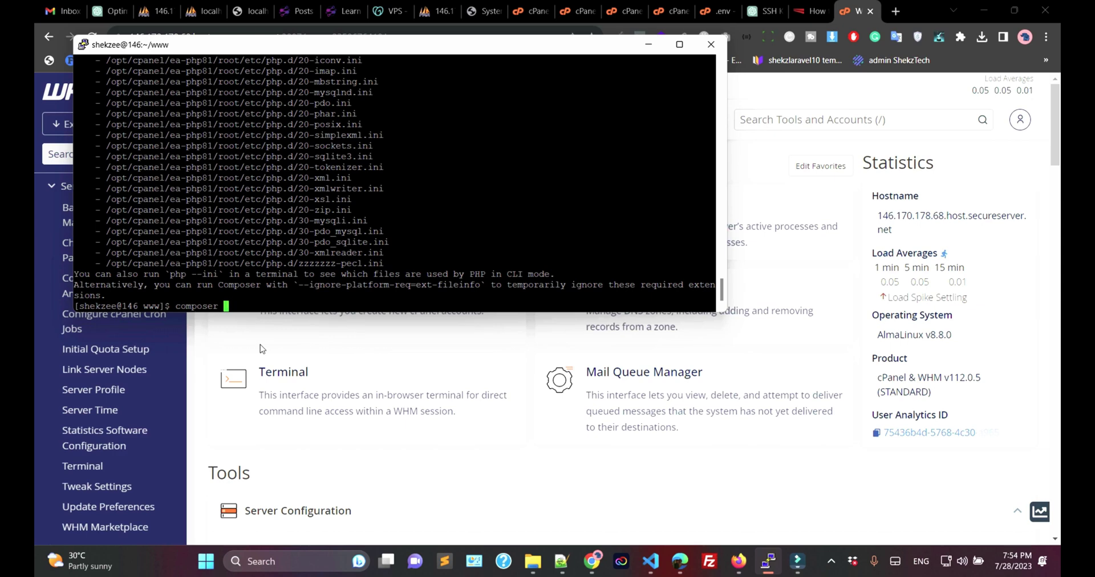
# Step: Rerun composer install in PuTTY, confirm the missing fileinfo extension error, then return to WHM
pyautogui.press('BackSpace')
pyautogui.press('BackSpace')
pyautogui.press('BackSpace')
pyautogui.press('BackSpace')
pyautogui.press('BackSpace')
pyautogui.press('BackSpace')
pyautogui.press('BackSpace')
pyautogui.press('BackSpace')
pyautogui.press('BackSpace')
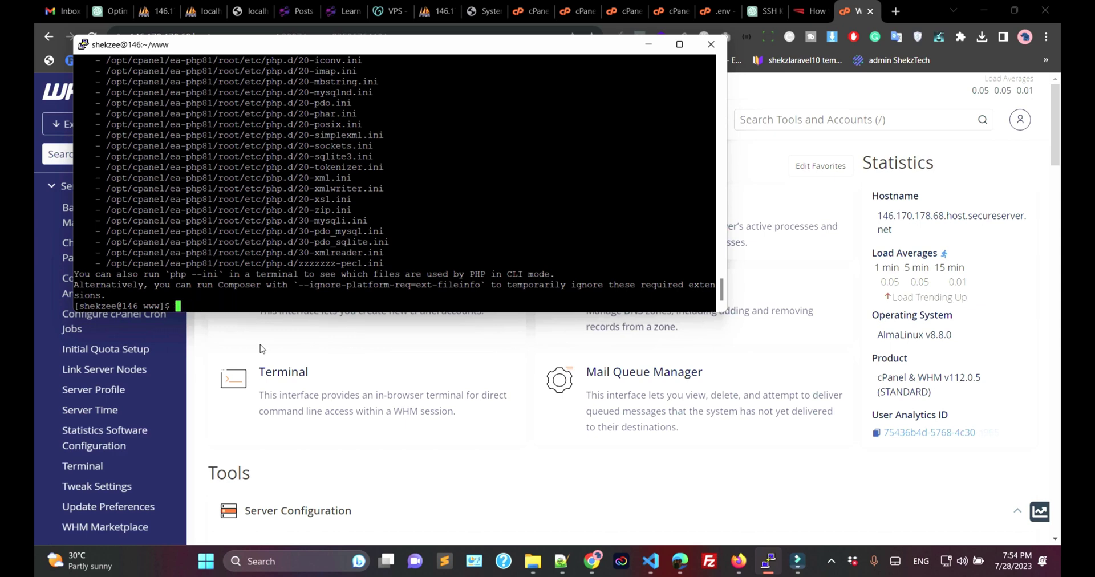
pyautogui.press('Up')
pyautogui.press('Return')
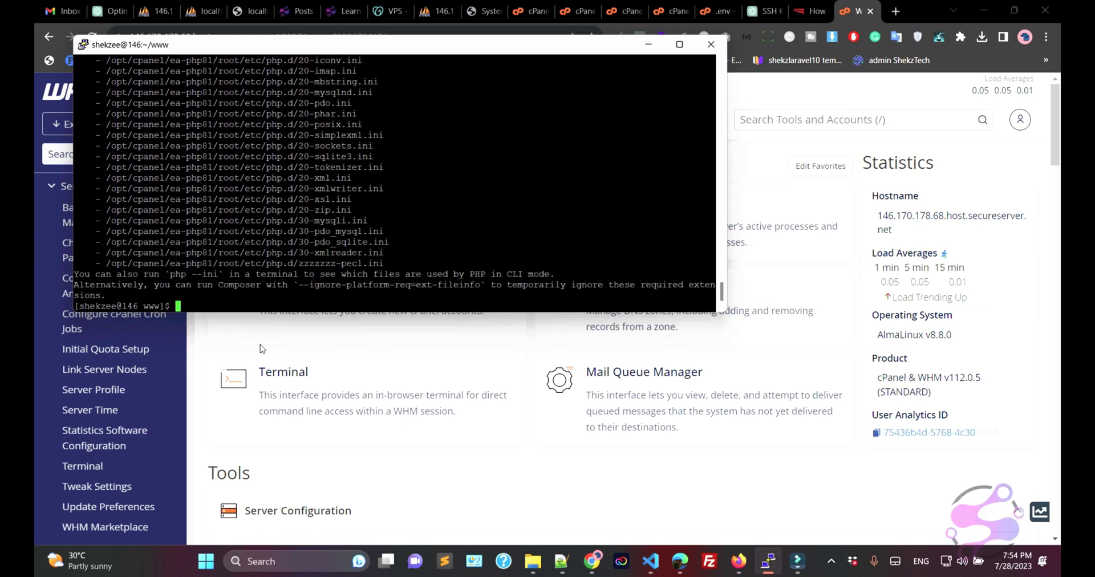
pyautogui.press('Up')
pyautogui.press('Return')
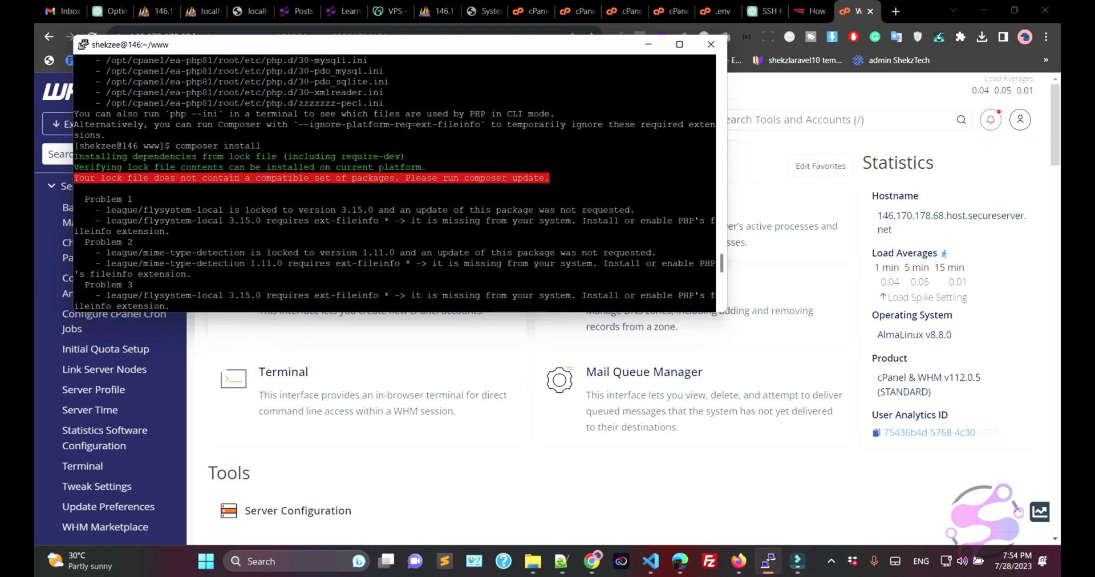
pyautogui.doubleClick(357, 221)
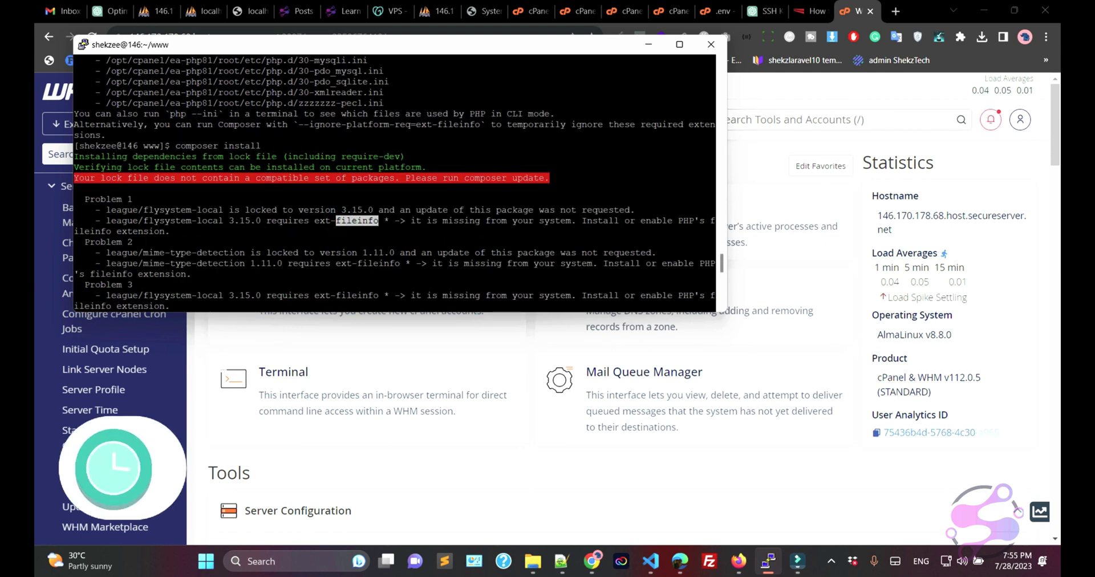
pyautogui.click(823, 136)
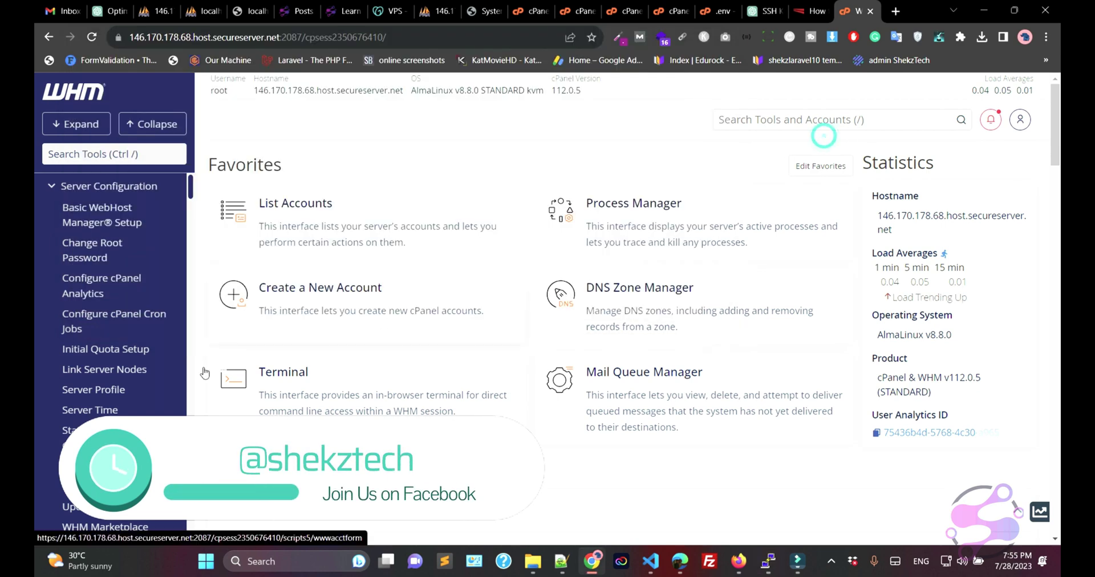
# Step: Search the WHM tools for 'easy' and open EasyApache 4 under Software
pyautogui.click(86, 161)
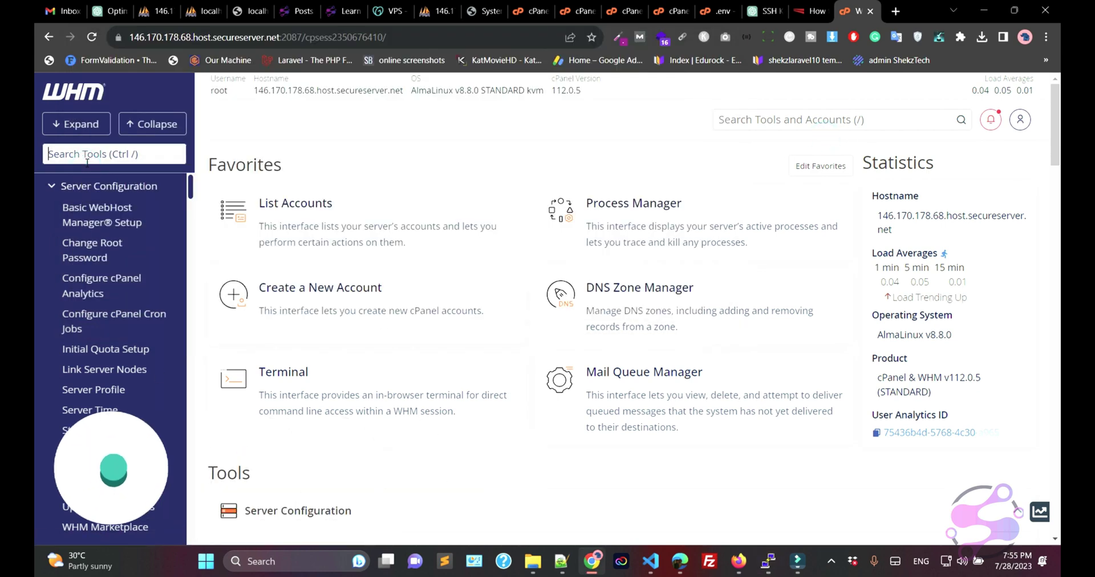
pyautogui.write('easy')
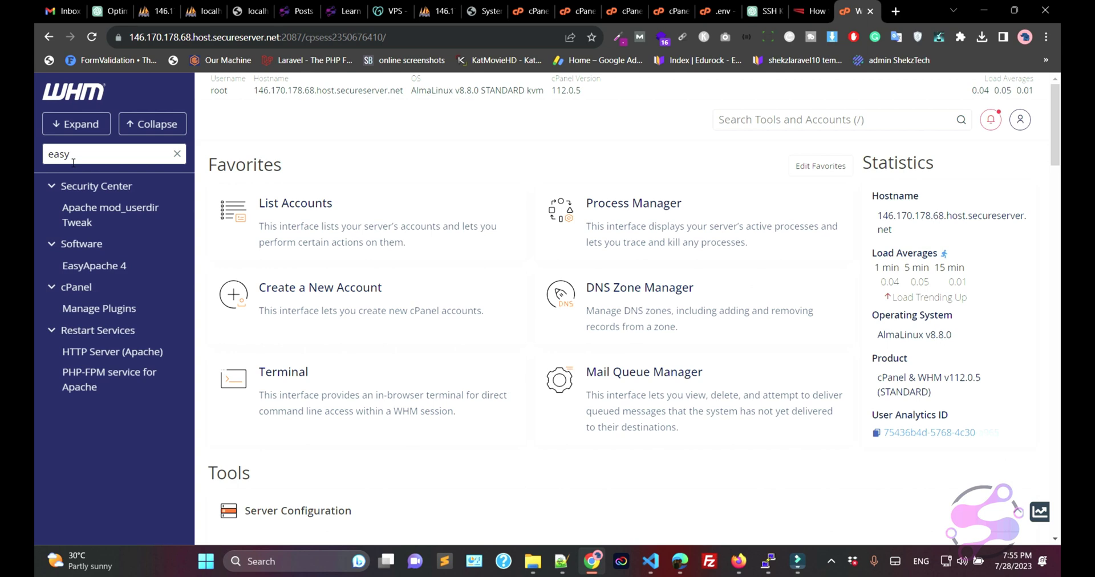
pyautogui.click(85, 267)
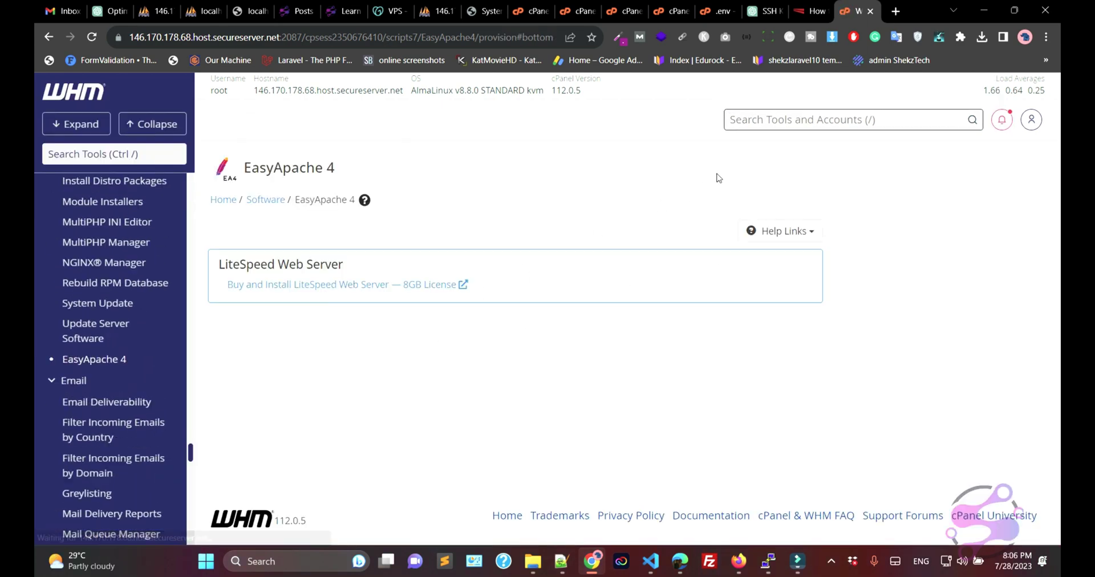
# Step: Check notifications, then expand the 2 Recommendations flagging PHP 7.3 and 7.4 end of life
pyautogui.click(1002, 121)
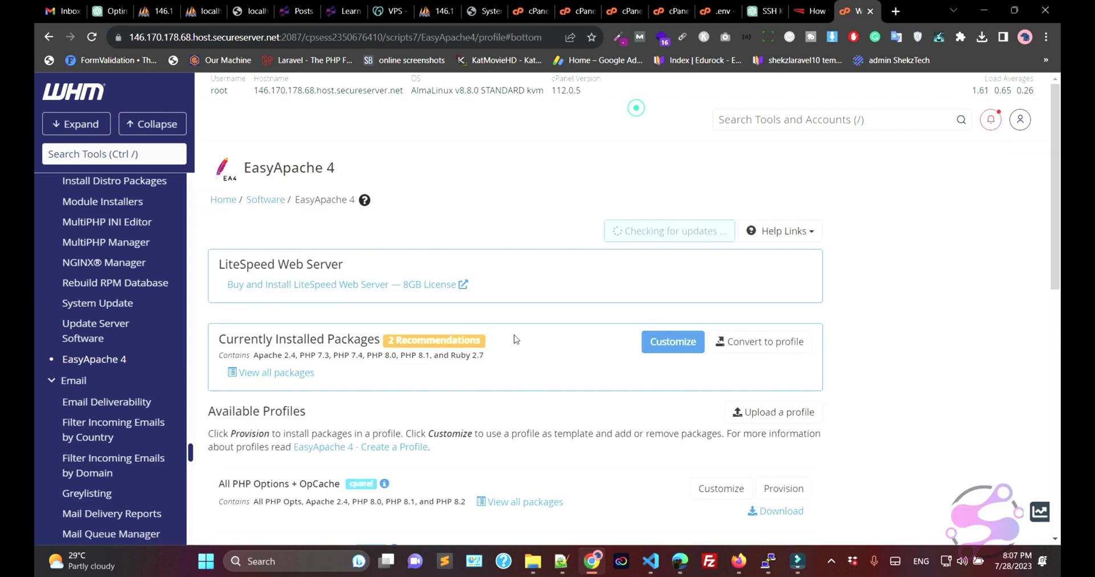
pyautogui.click(513, 340)
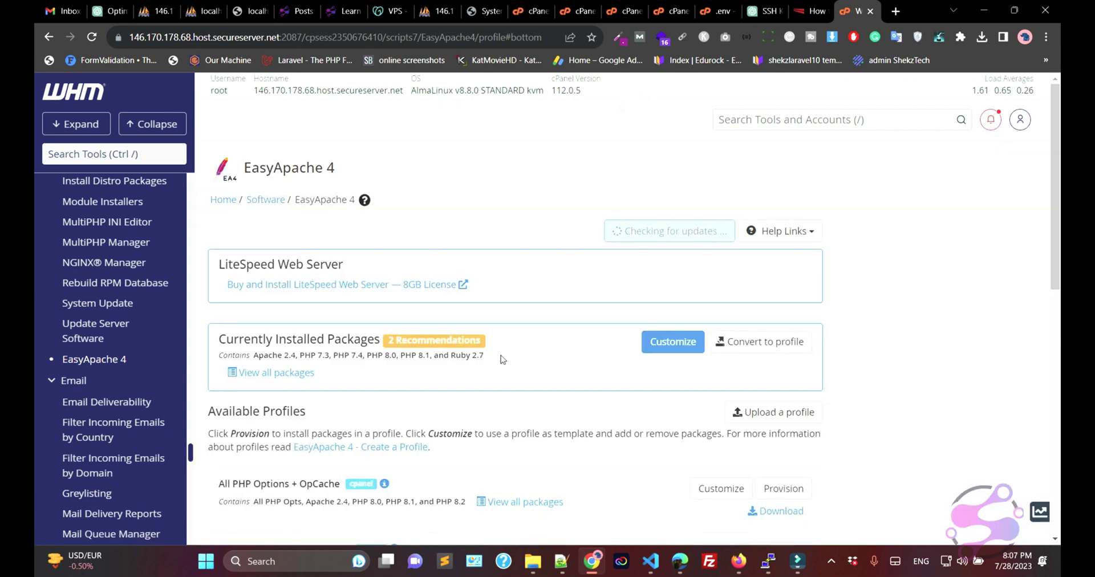
pyautogui.scroll(-1, 502, 359)
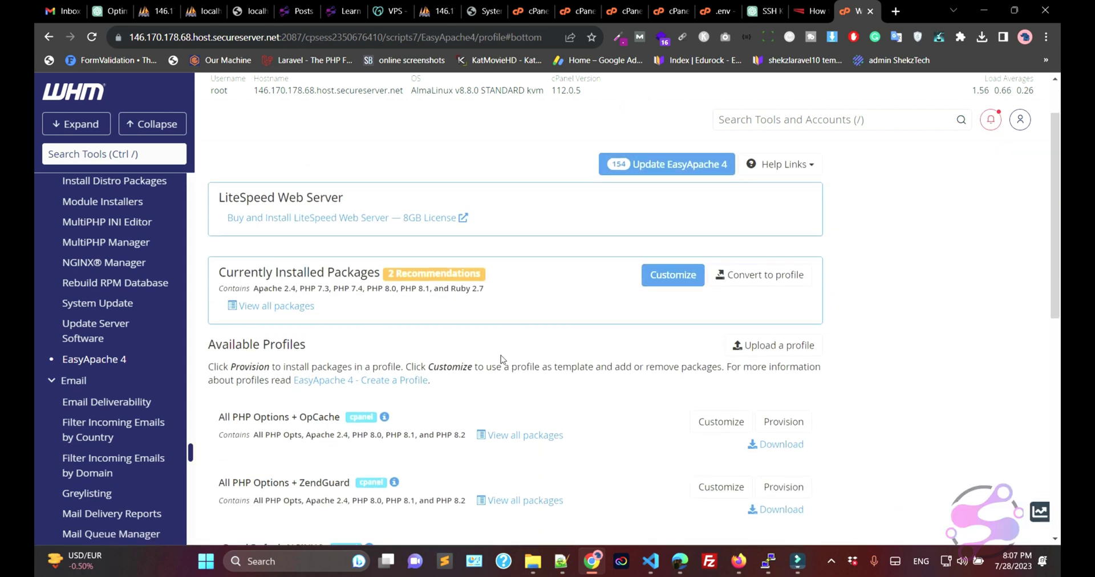
pyautogui.click(449, 274)
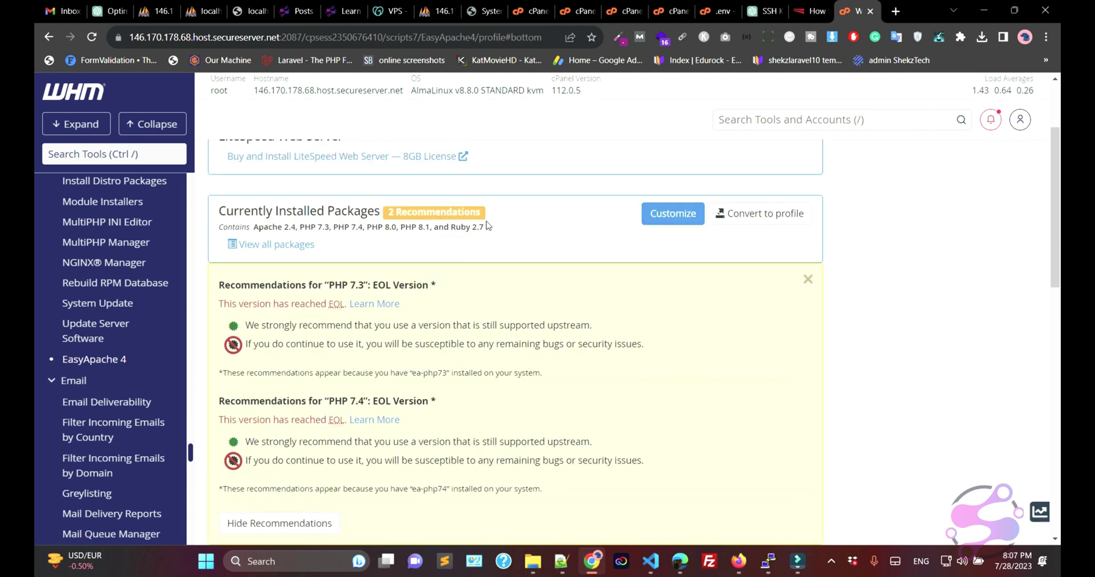
# Step: Customize the installed packages, browse PHP Versions, Apache MPM and Apache Modules ('file'), then reach PHP Extensions
pyautogui.click(672, 213)
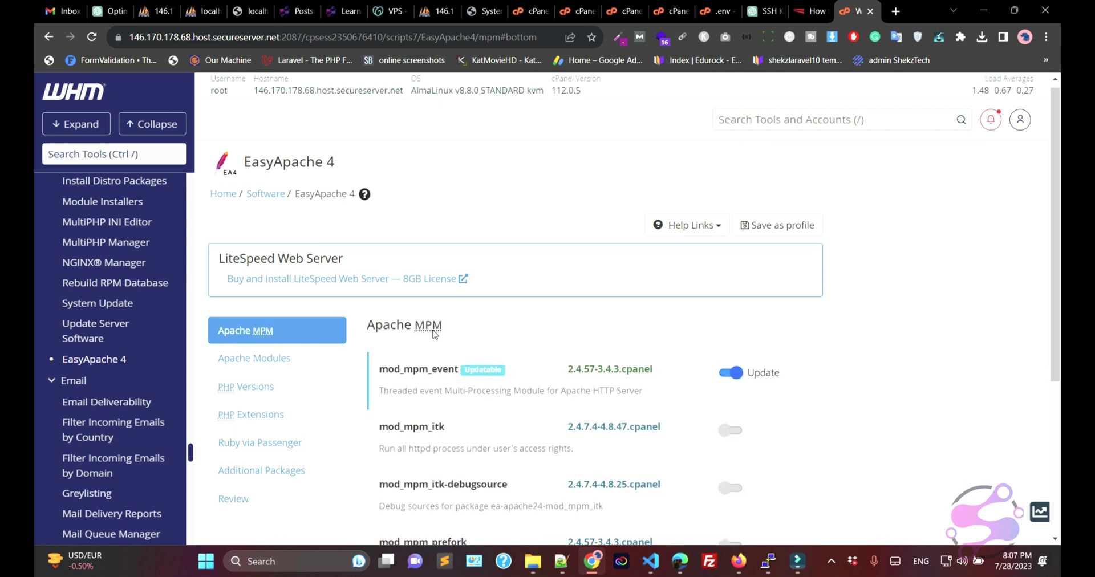
pyautogui.click(262, 260)
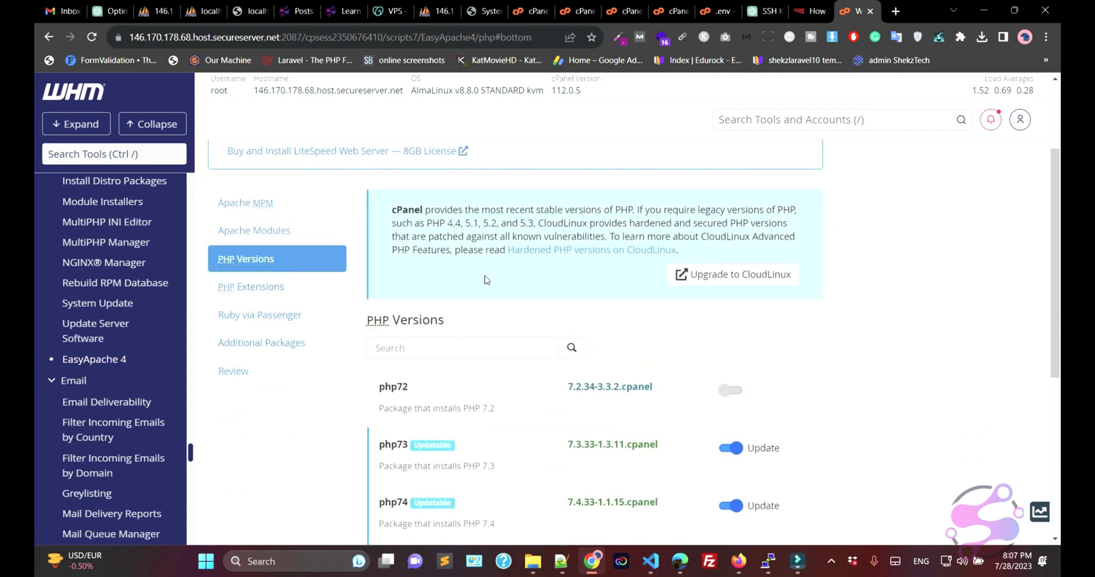
pyautogui.click(254, 204)
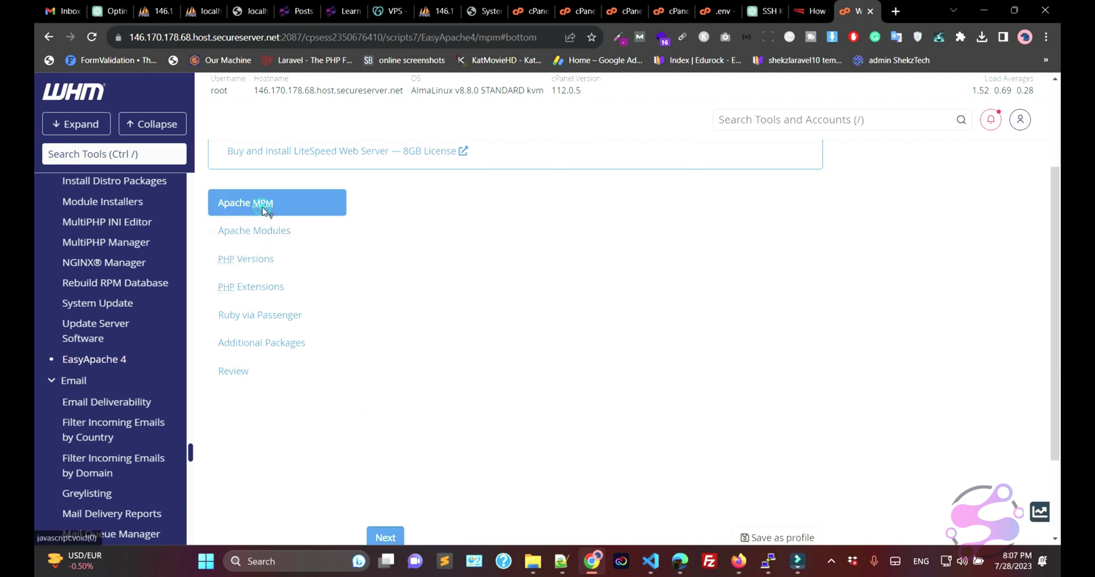
pyautogui.click(241, 234)
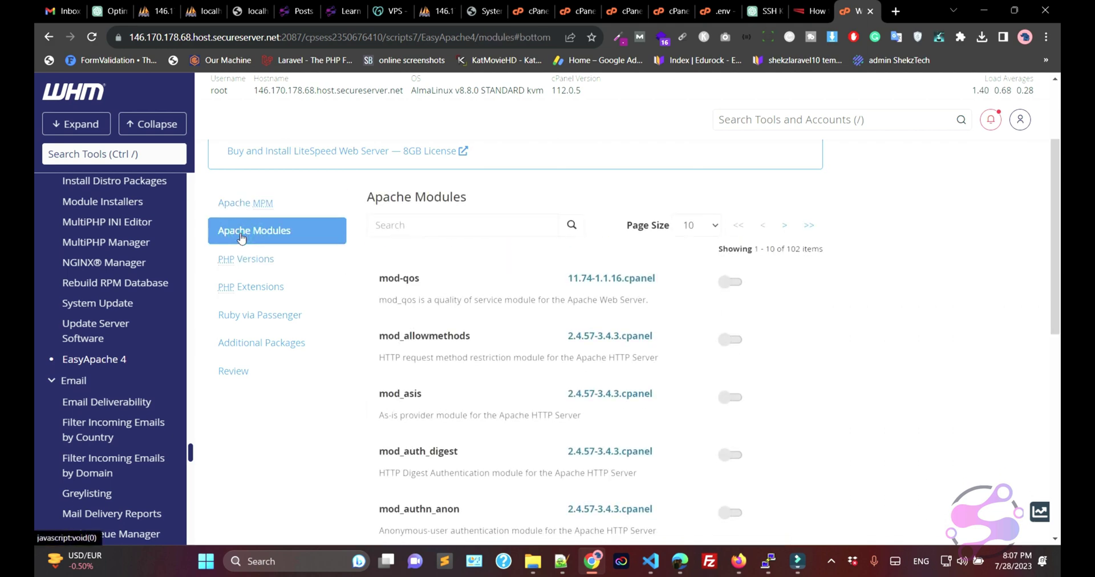
pyautogui.click(393, 223)
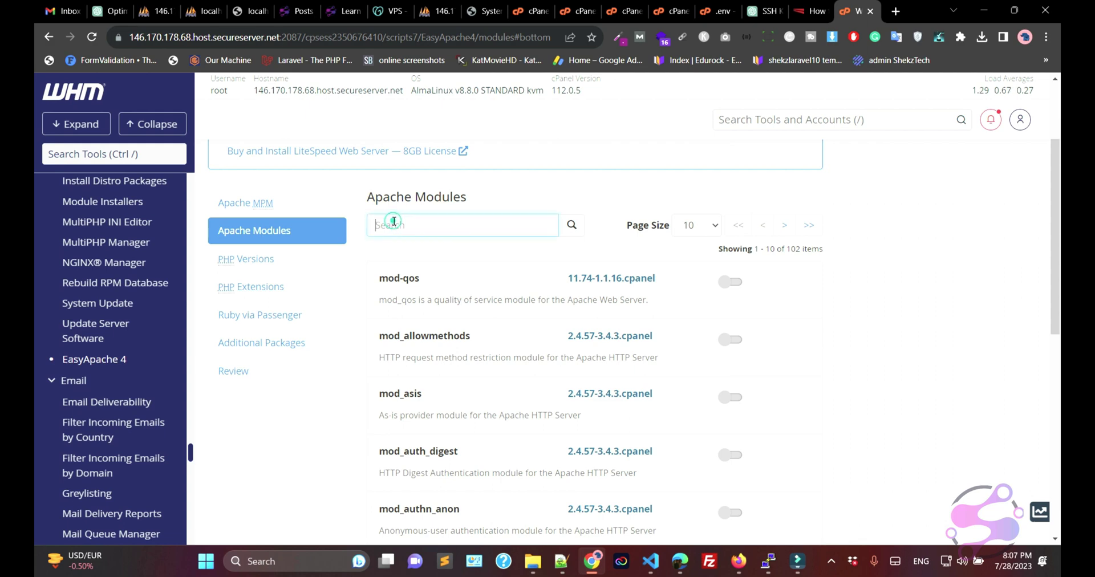
pyautogui.write('file')
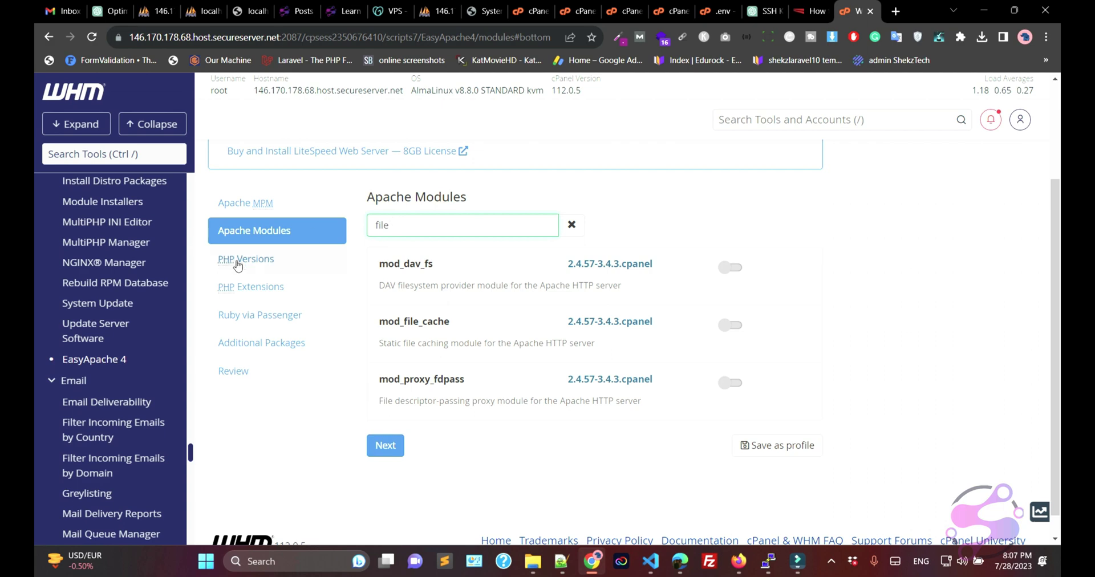
pyautogui.click(239, 297)
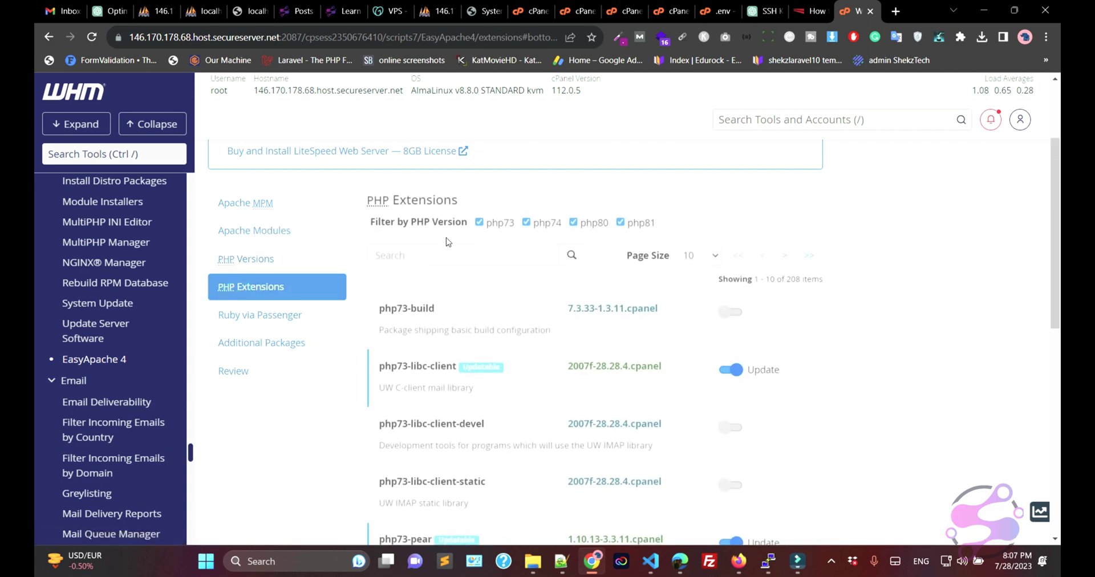
# Step: Filter PHP Extensions to php80 and php81 and search for 'file'
pyautogui.click(492, 223)
pyautogui.click(527, 221)
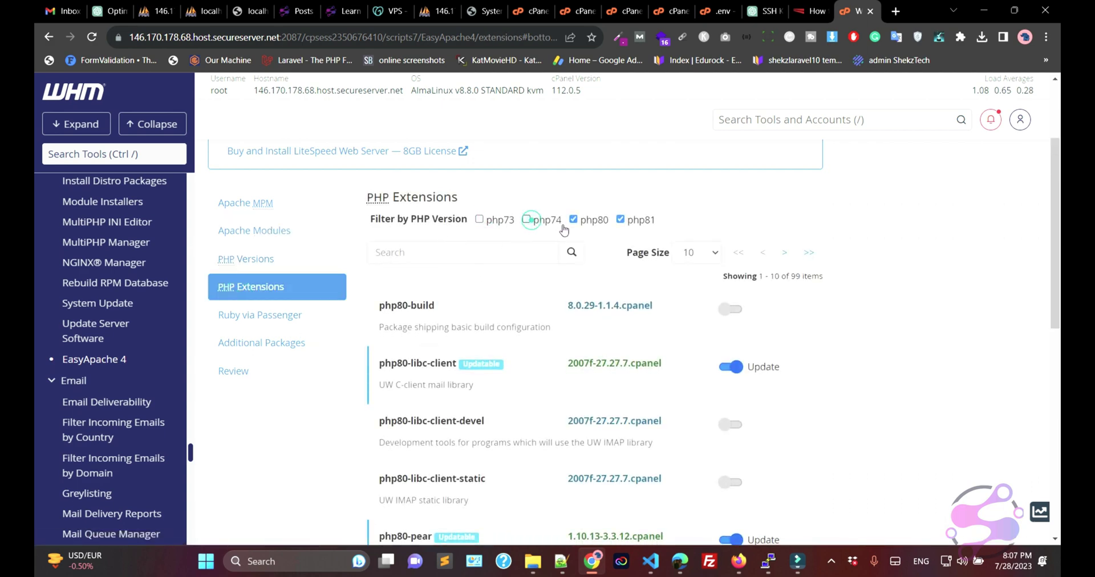
pyautogui.click(433, 254)
pyautogui.write('file')
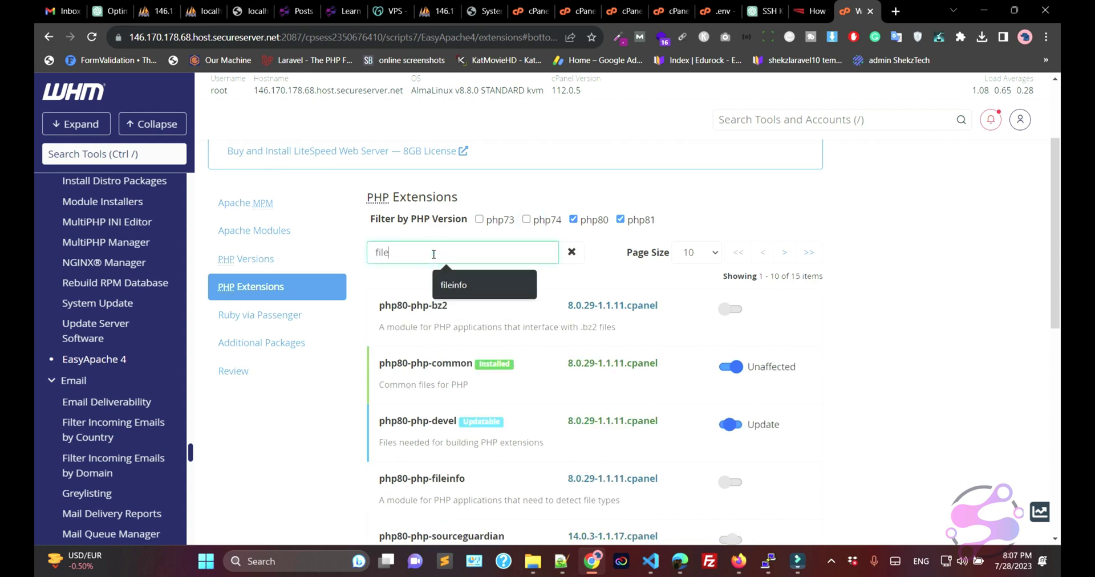
pyautogui.click(926, 317)
# Step: Mark php80-php-fileinfo for installation in the filtered list
pyautogui.scroll(-2, 889, 318)
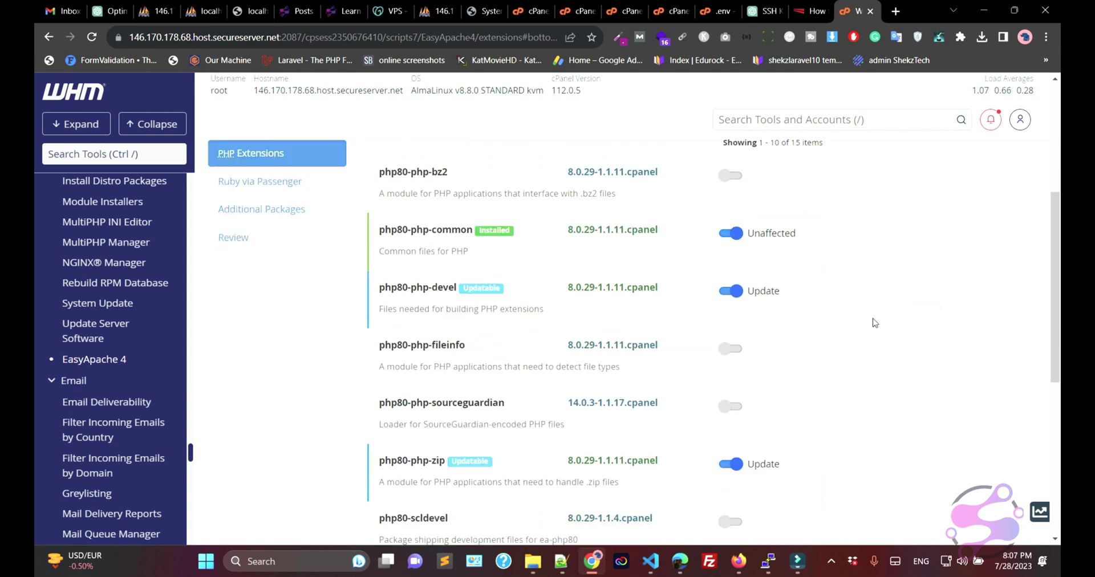
pyautogui.scroll(-1, 547, 339)
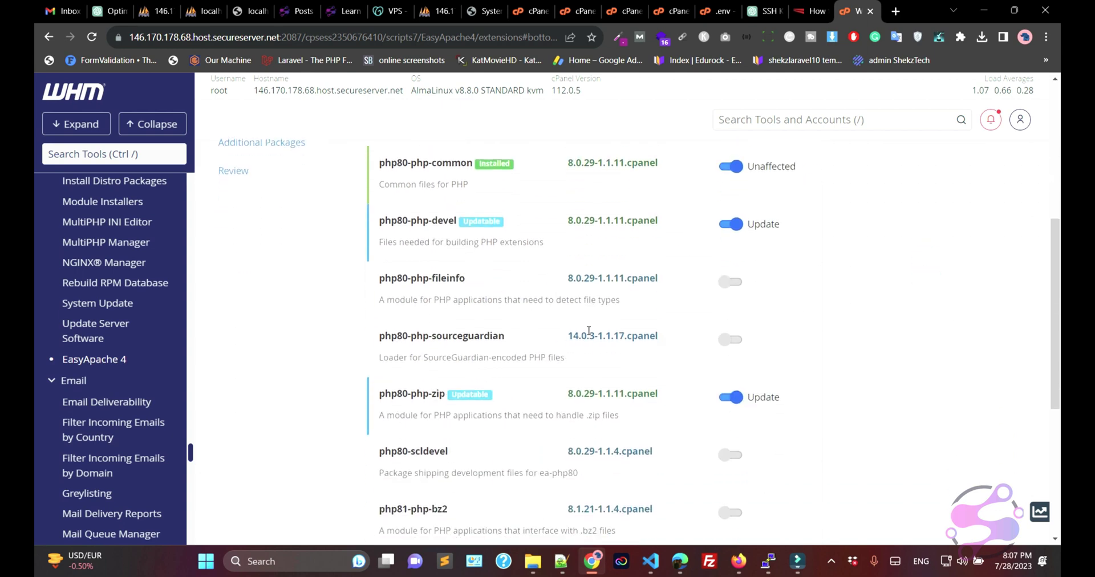
pyautogui.click(730, 282)
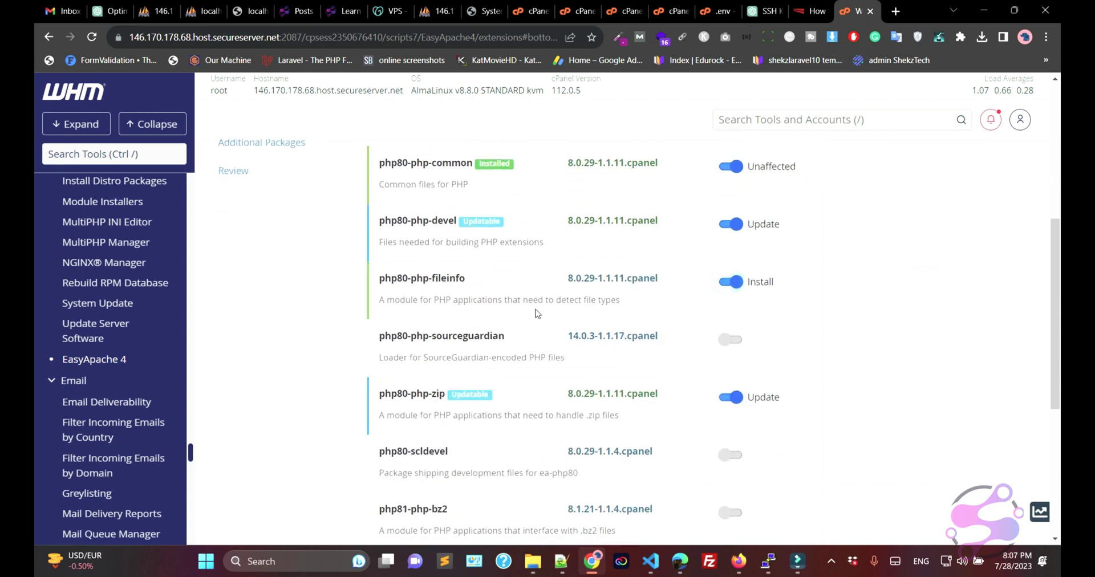
pyautogui.scroll(-3, 536, 312)
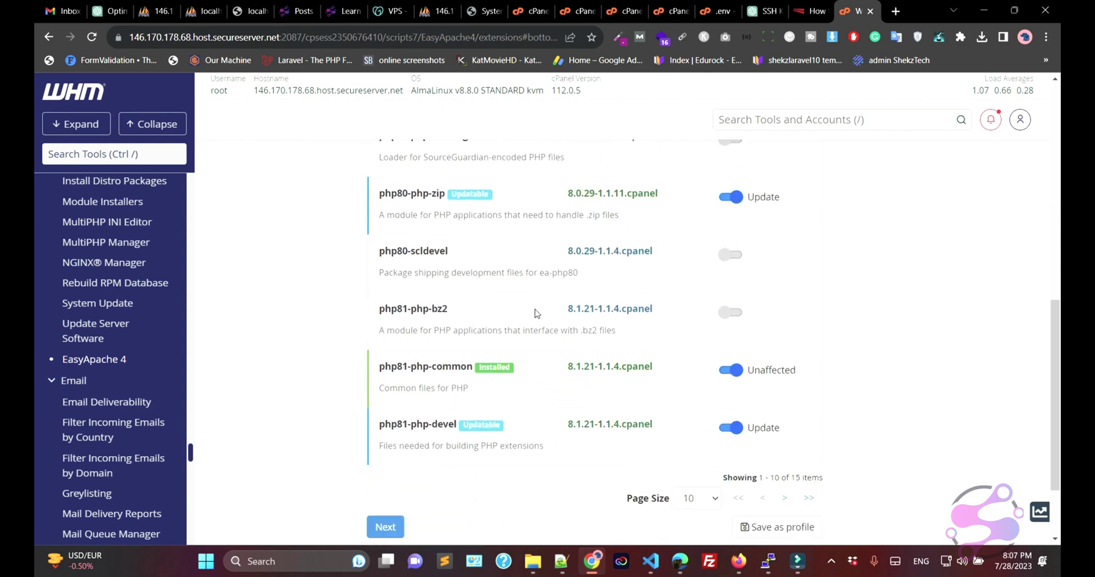
pyautogui.scroll(4, 536, 312)
pyautogui.scroll(-3, 536, 313)
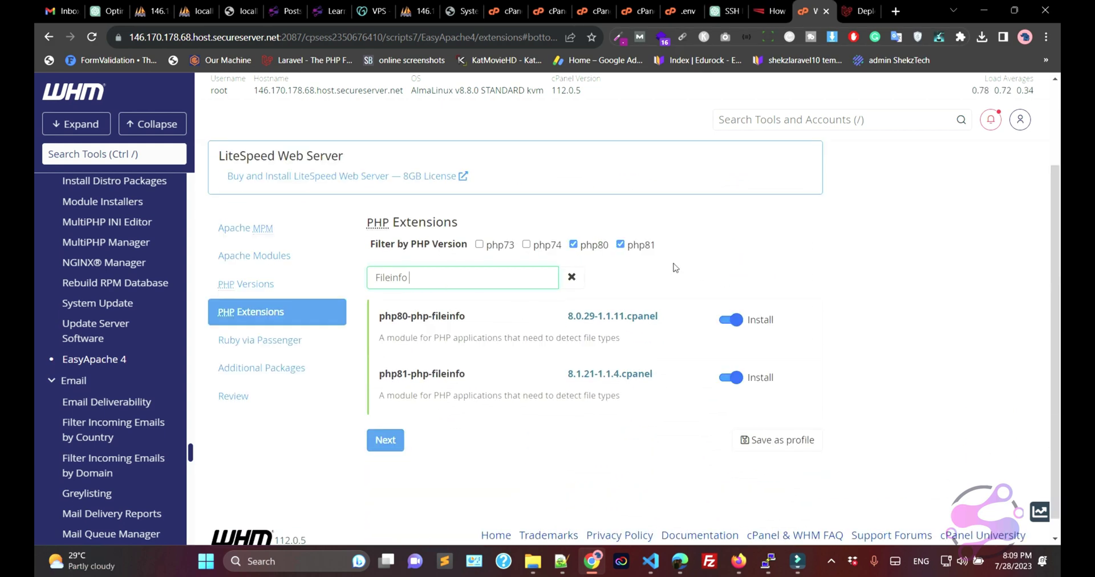
pyautogui.scroll(-1, 676, 268)
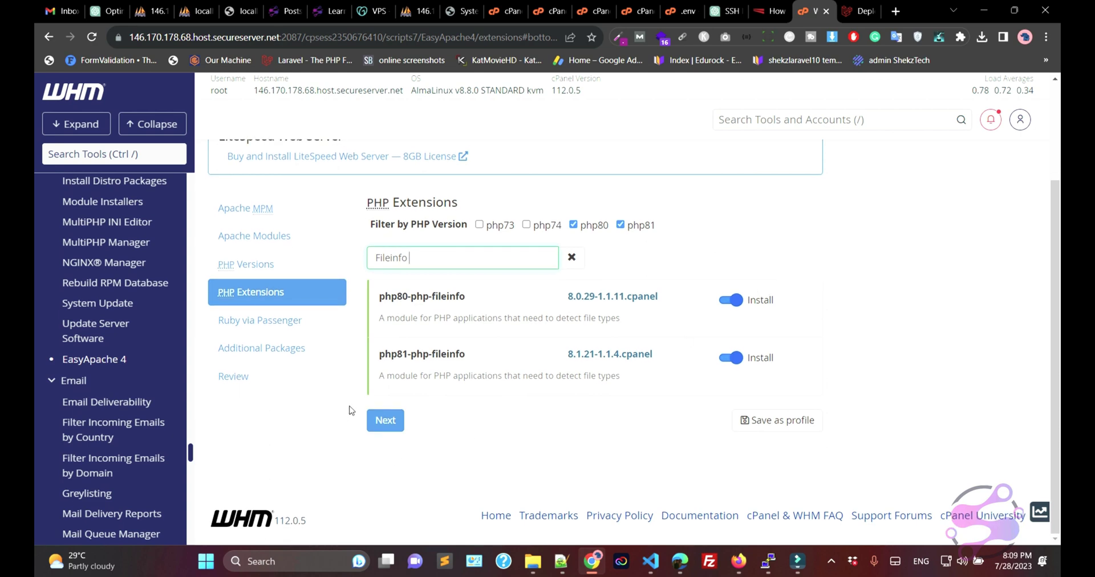
# Step: Advance past PHP Extensions and Ruby via Passenger to Additional Packages, leaving nginx set to update
pyautogui.click(377, 421)
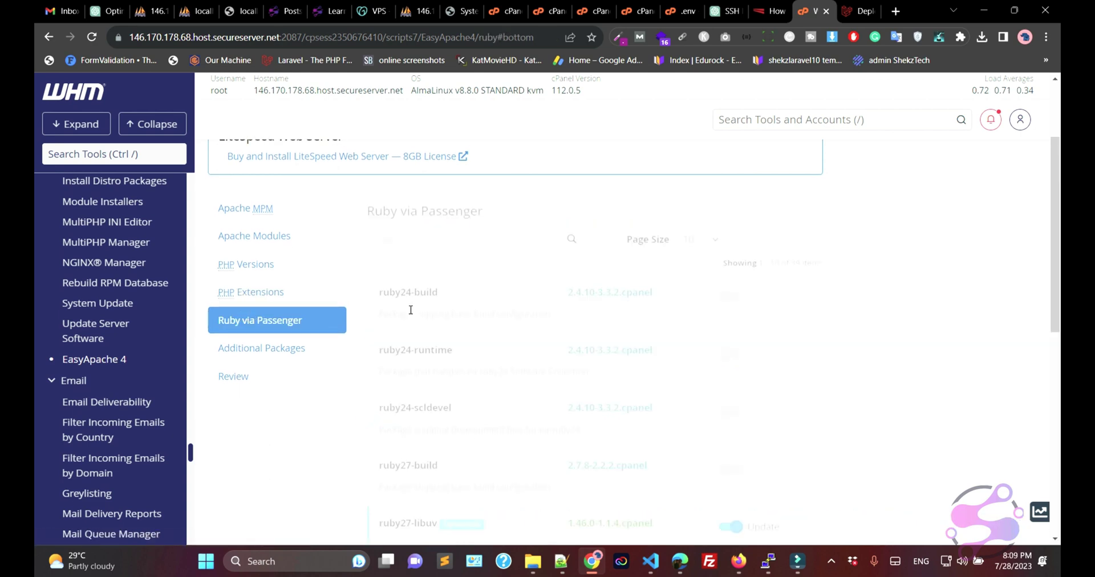
pyautogui.scroll(-3, 424, 342)
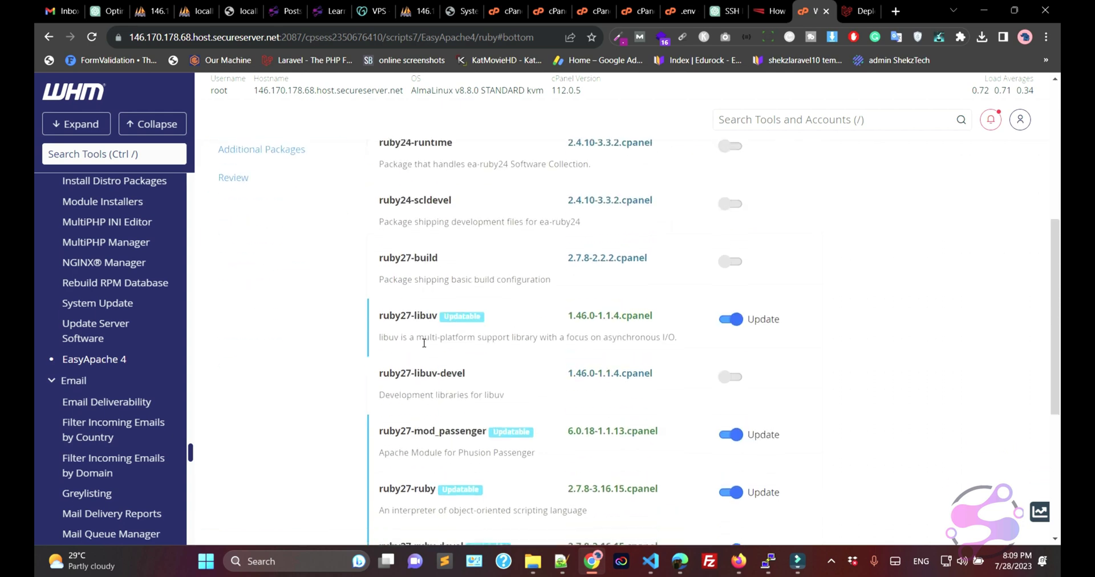
pyautogui.scroll(-5, 288, 383)
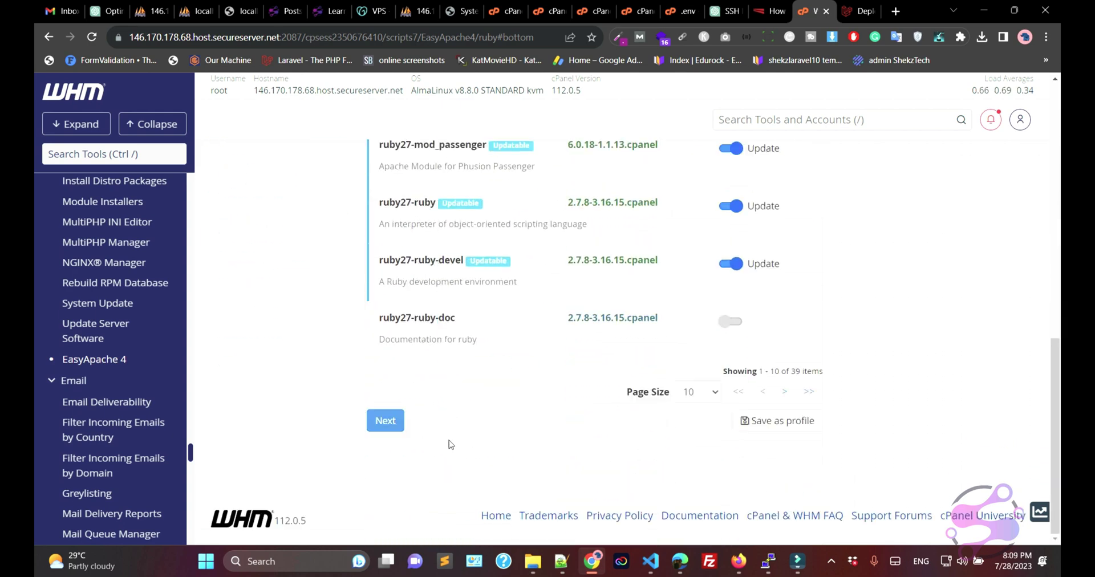
pyautogui.click(383, 421)
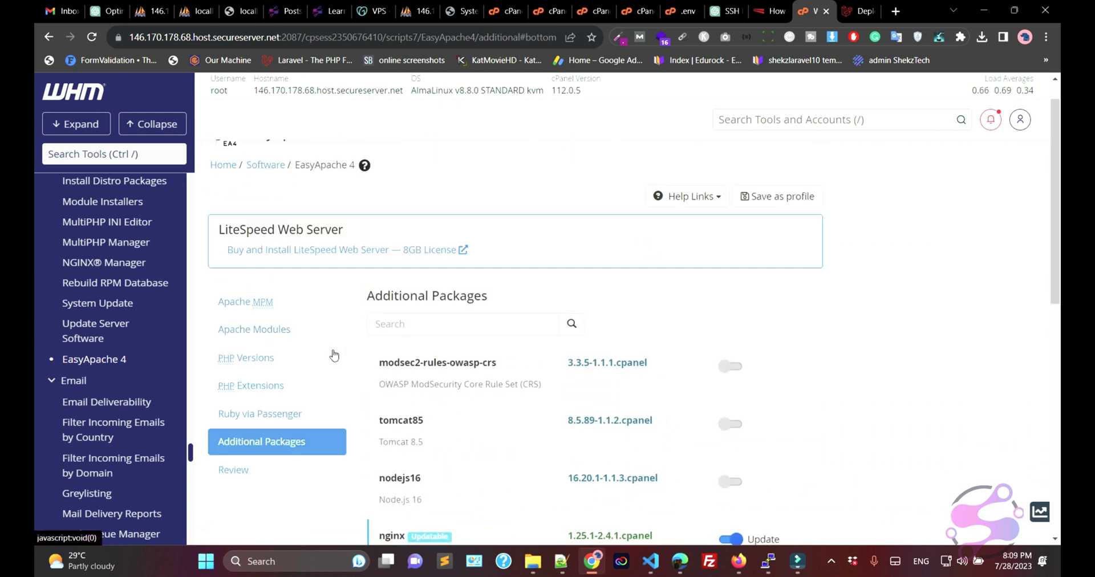
pyautogui.scroll(-2, 336, 354)
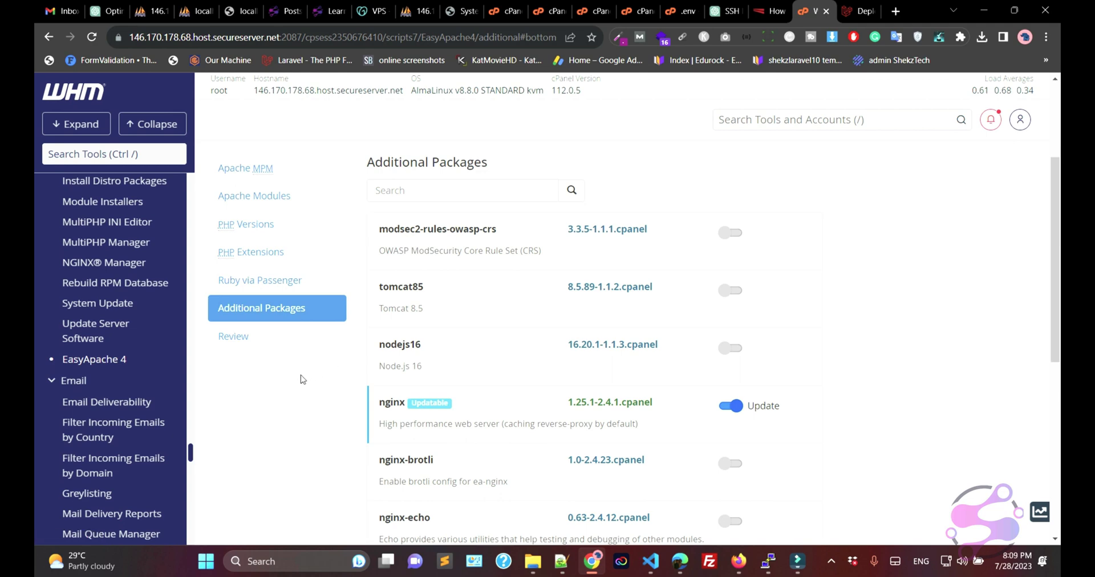
pyautogui.scroll(-1, 303, 379)
pyautogui.scroll(-5, 302, 379)
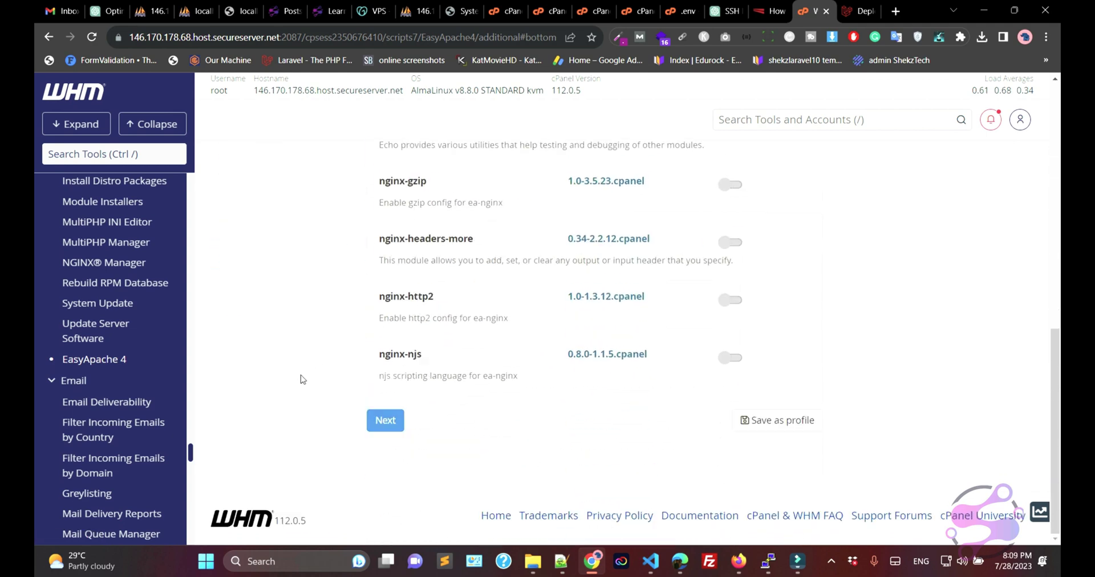
# Step: Open the Review step and verify php80-php-fileinfo is the only package to install
pyautogui.click(381, 421)
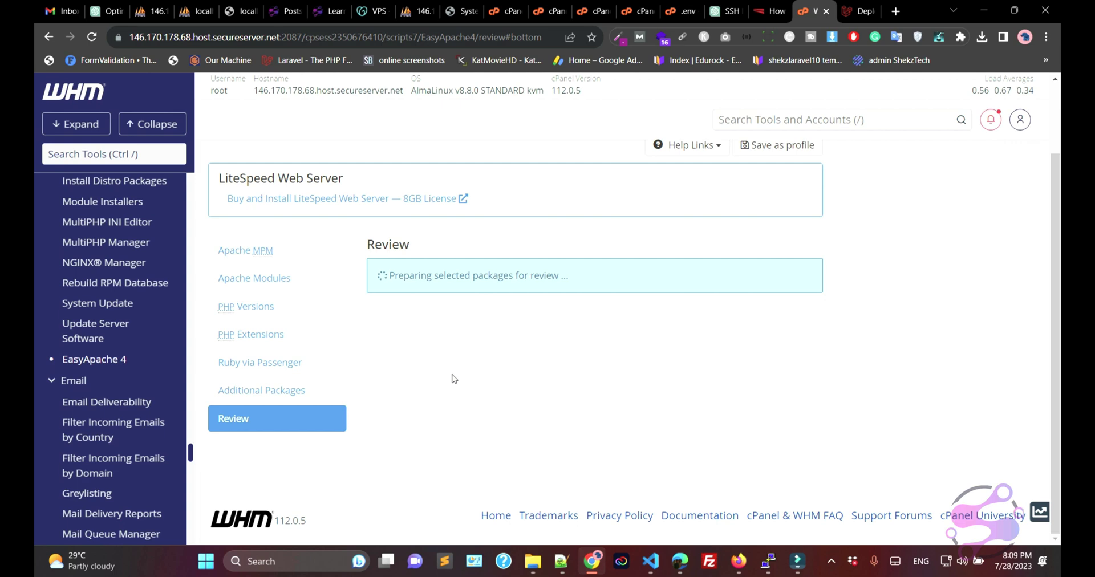
pyautogui.scroll(-1, 495, 338)
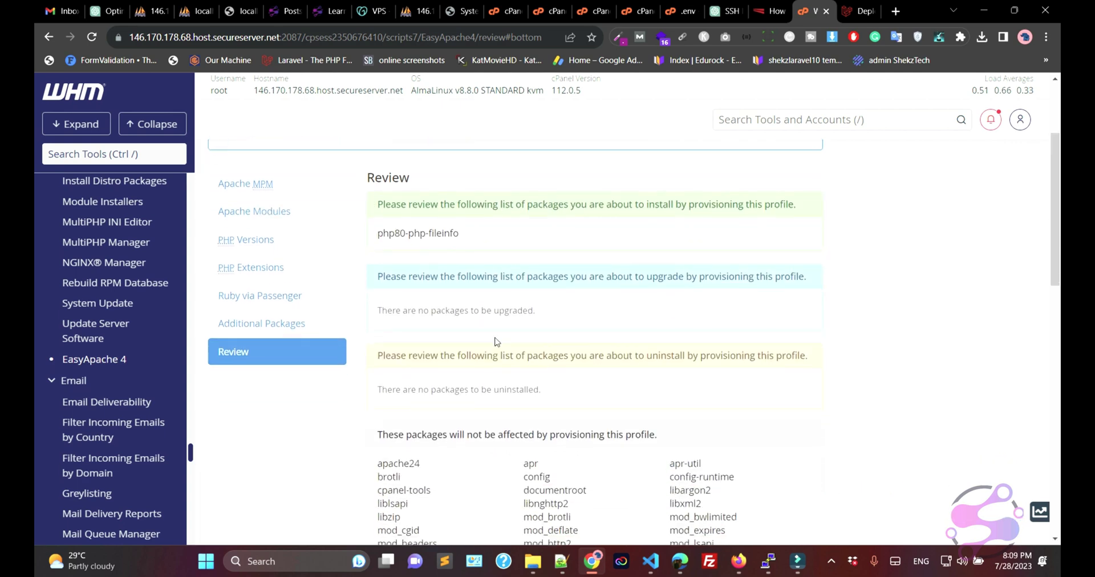
pyautogui.scroll(-3, 496, 342)
pyautogui.scroll(2, 495, 342)
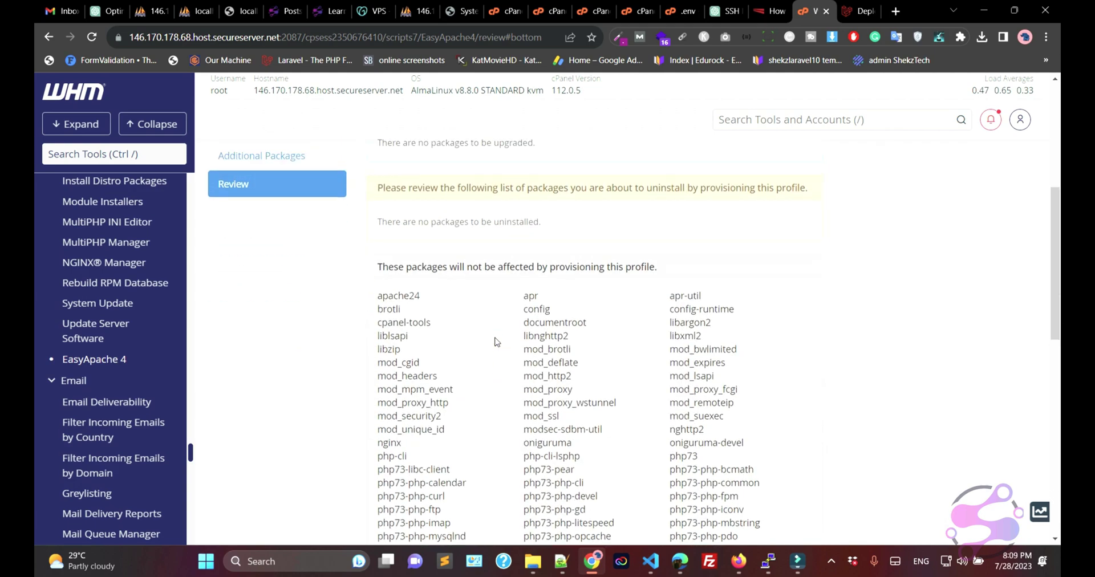
pyautogui.scroll(2, 496, 341)
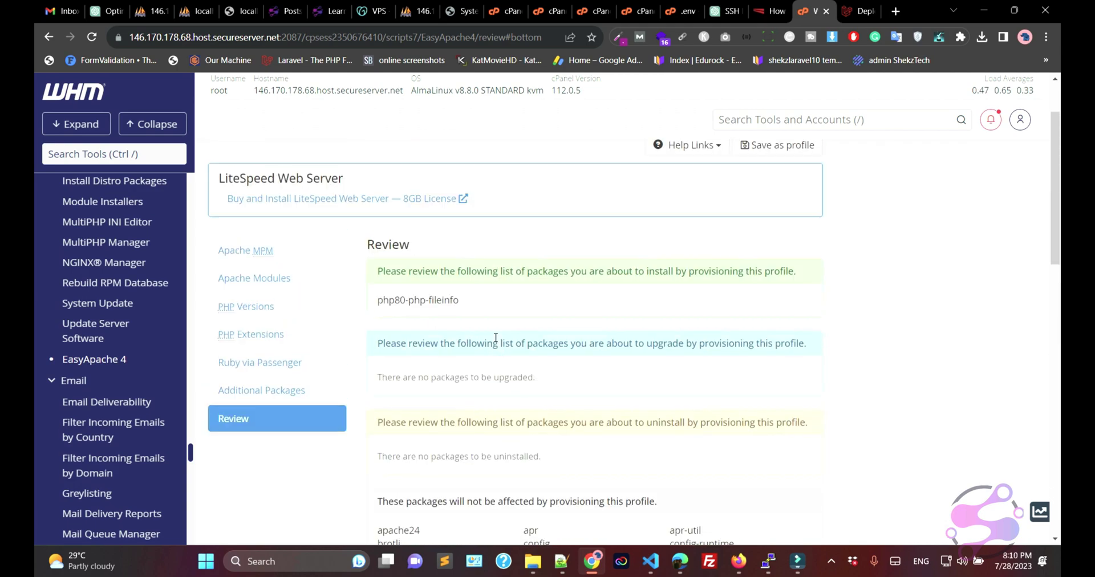
pyautogui.scroll(-10, 496, 337)
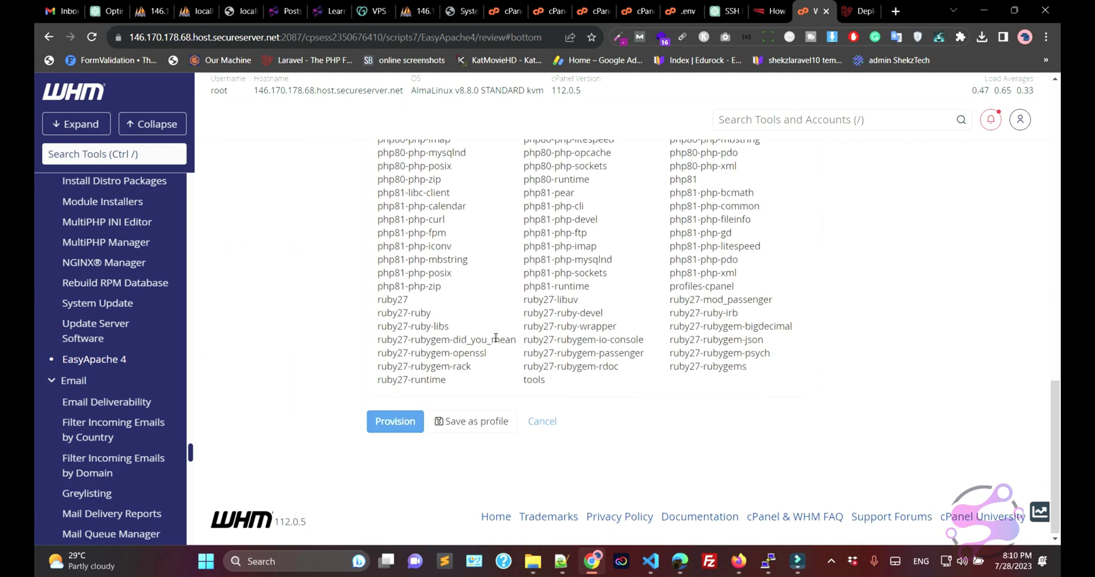
pyautogui.scroll(12, 496, 338)
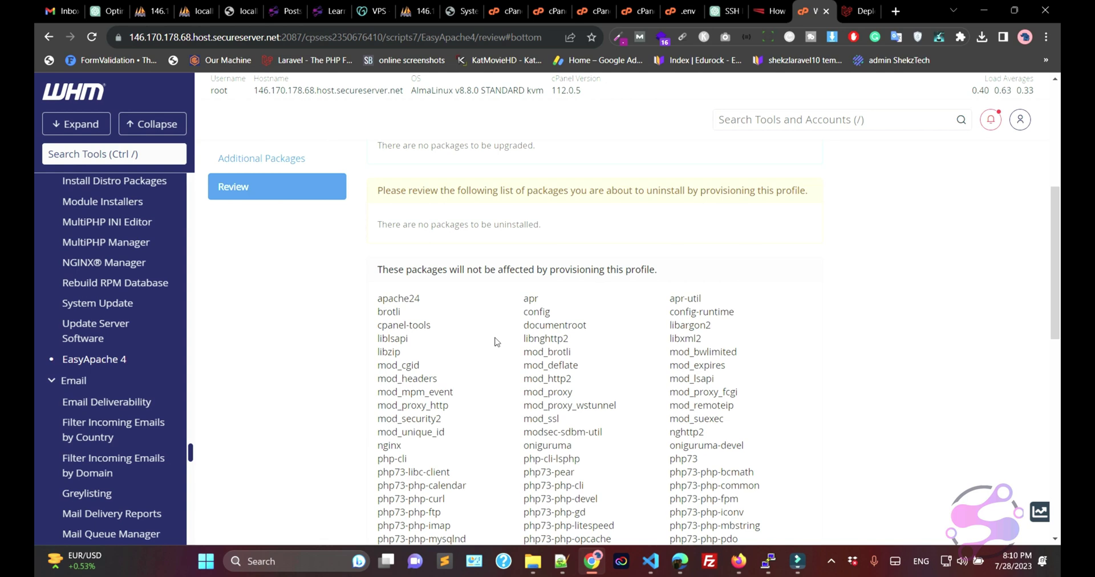
pyautogui.scroll(3, 494, 342)
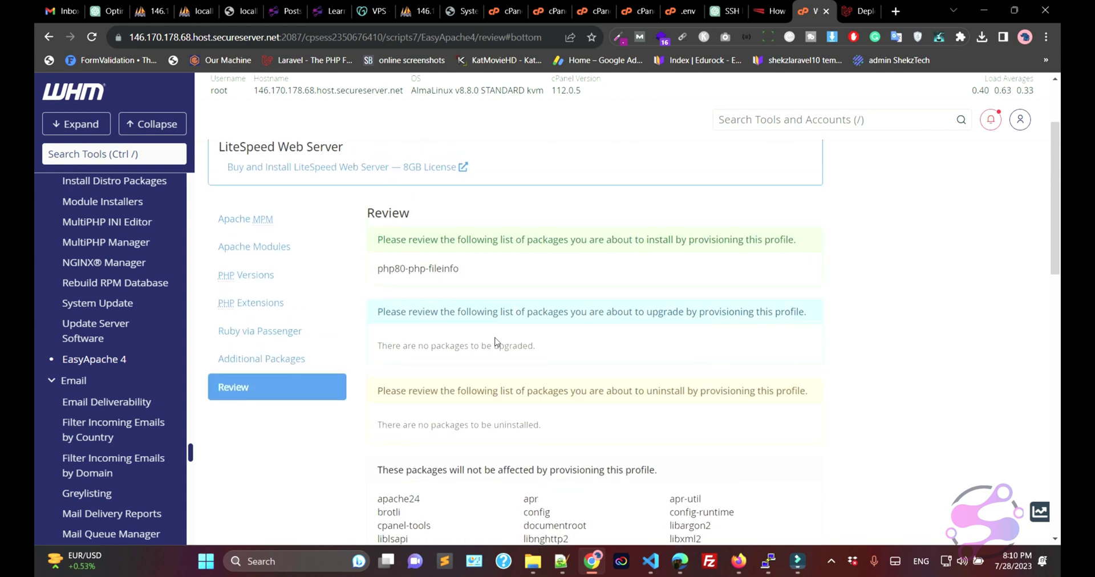
pyautogui.scroll(-6, 495, 341)
pyautogui.scroll(2, 495, 342)
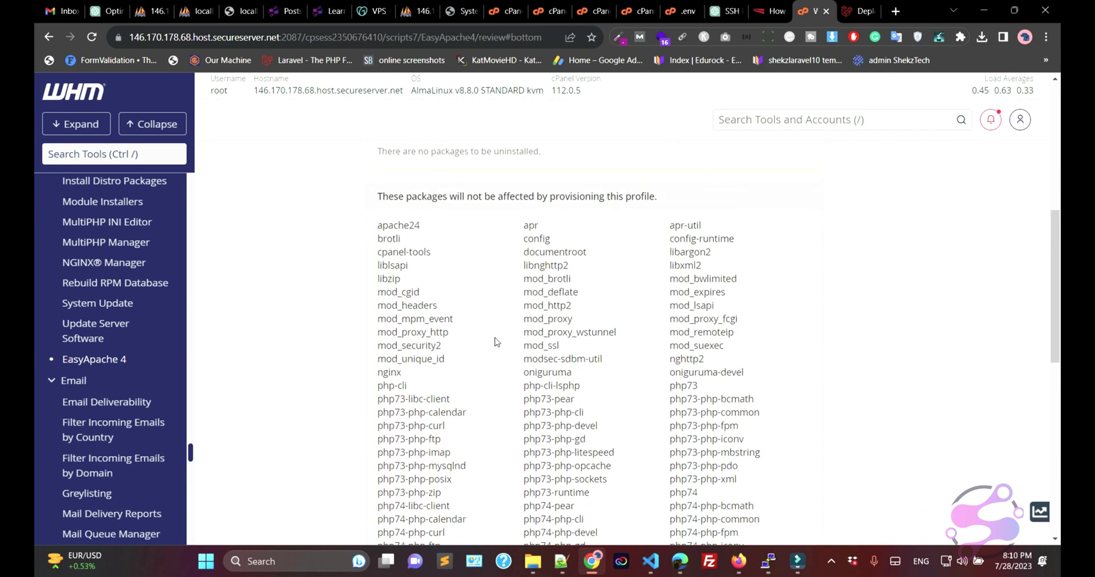
pyautogui.scroll(-9, 495, 341)
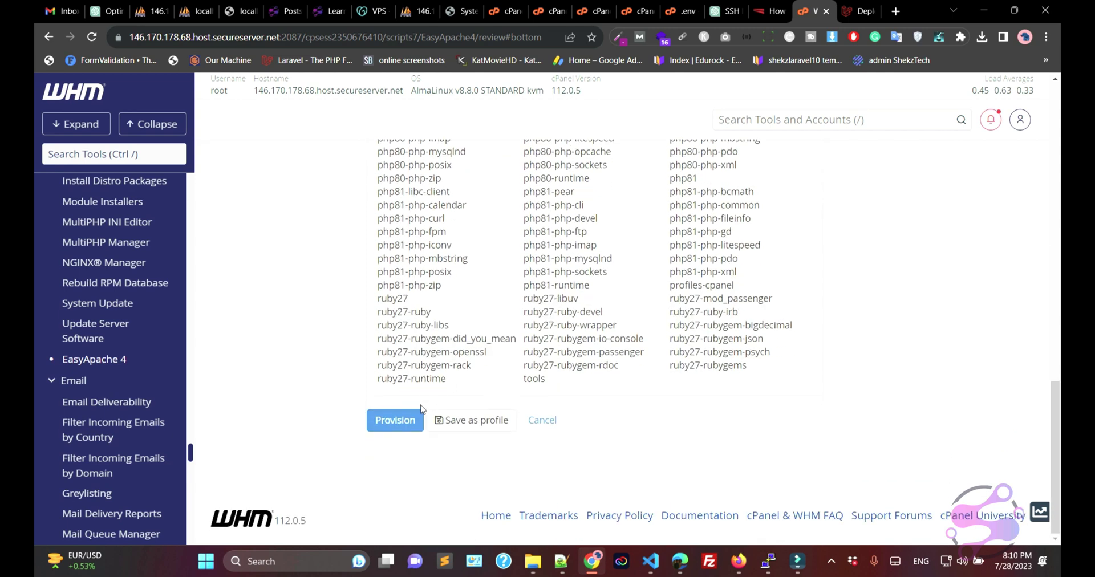
# Step: Start provisioning the reviewed EasyApache 4 packages
pyautogui.click(393, 420)
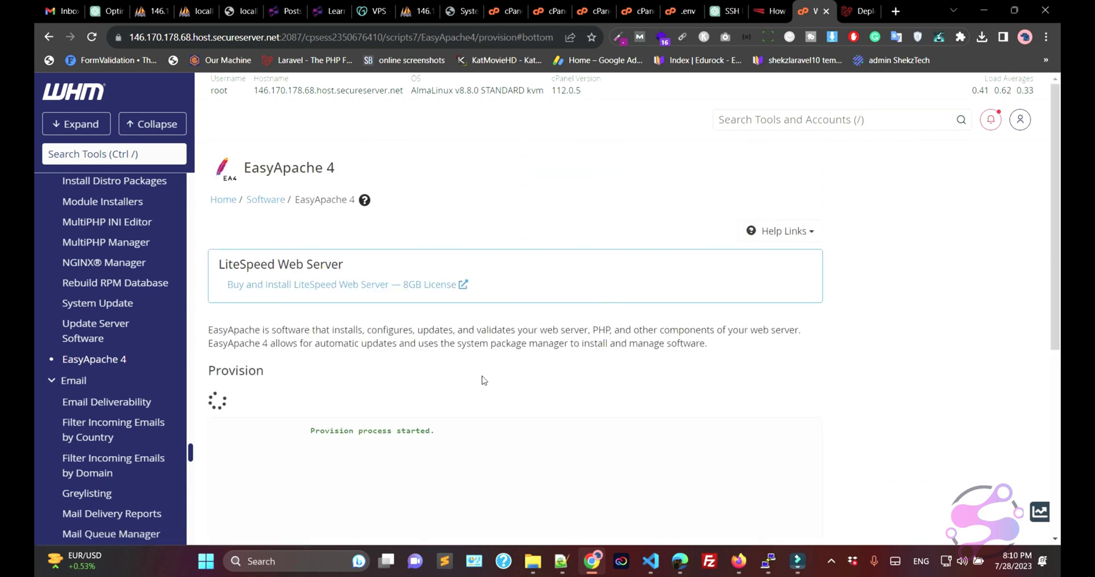
pyautogui.click(855, 10)
pyautogui.click(812, 10)
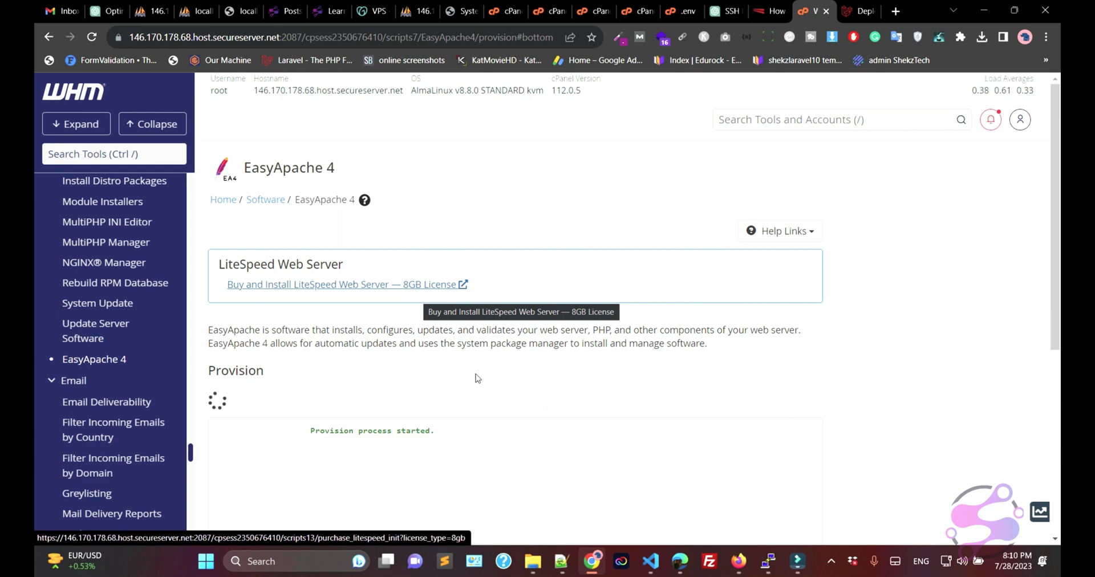
# Step: Follow the provision log until ea-php80-php-fileinfo installs and the process reports complete
pyautogui.scroll(-4, 959, 260)
pyautogui.scroll(3, 842, 329)
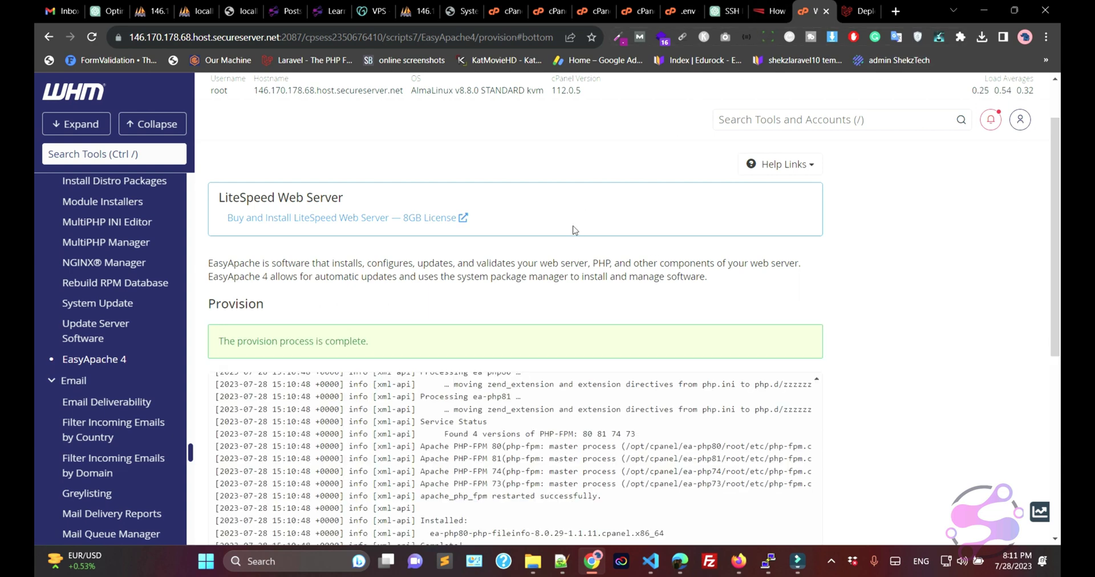
pyautogui.scroll(-5, 546, 257)
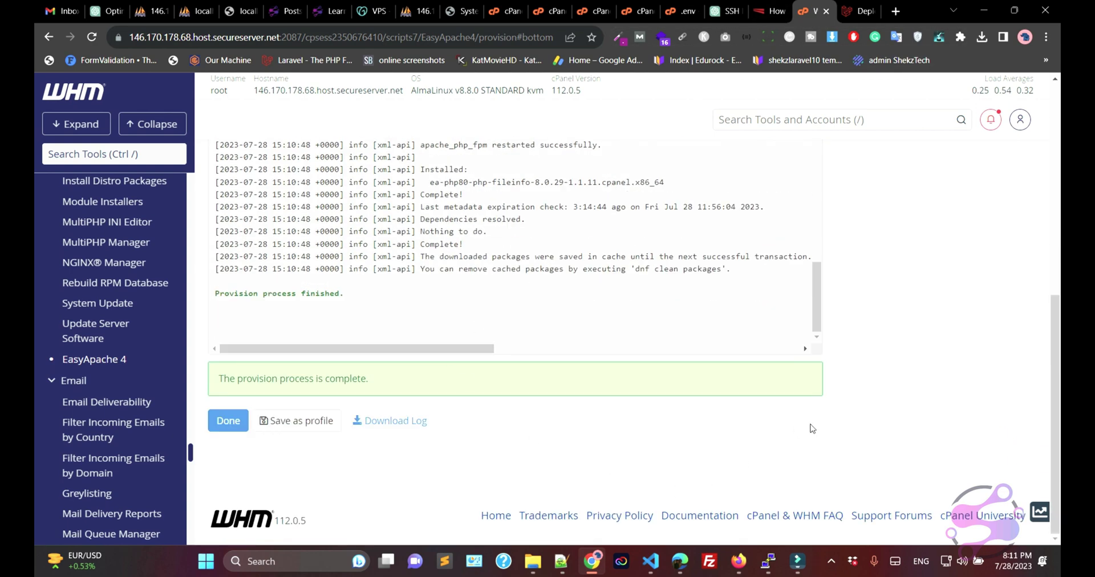
pyautogui.click(767, 561)
pyautogui.click(886, 278)
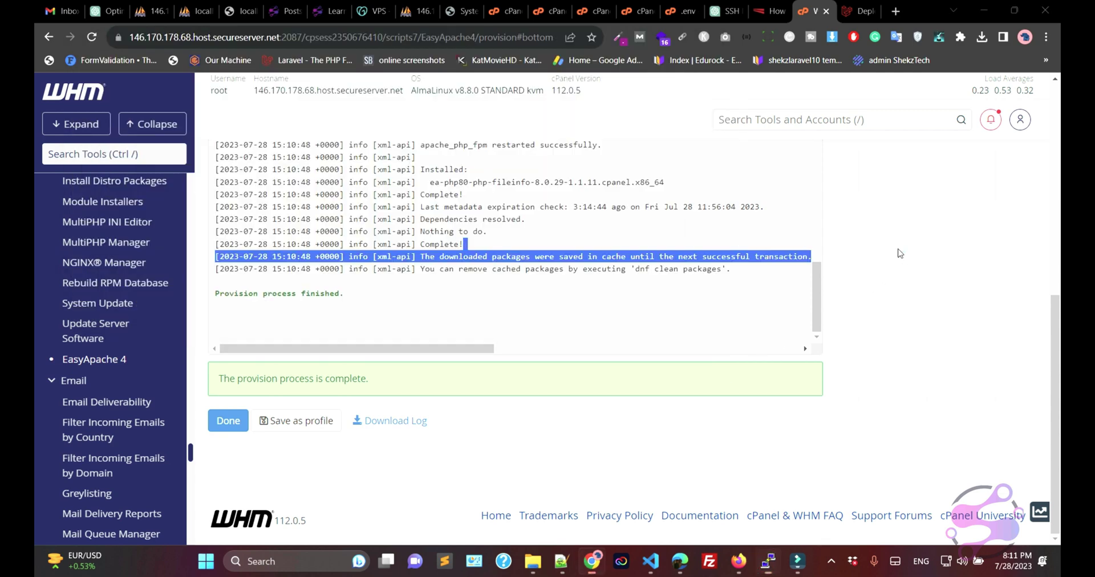
pyautogui.scroll(5, 898, 251)
pyautogui.scroll(-3, 874, 201)
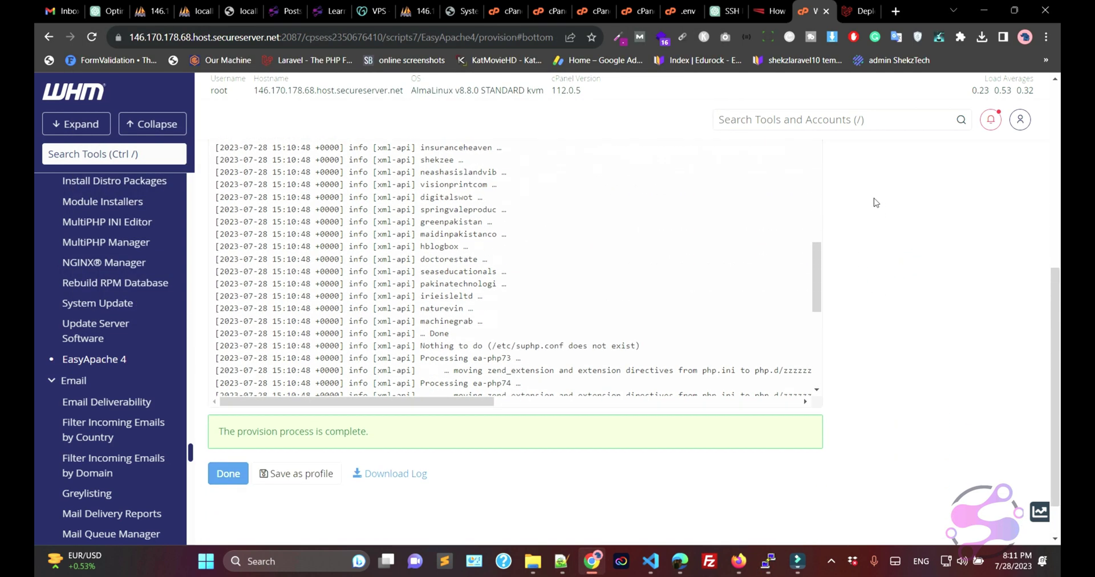
# Step: Paste and run composer install in PuTTY's www project folder
pyautogui.click(767, 561)
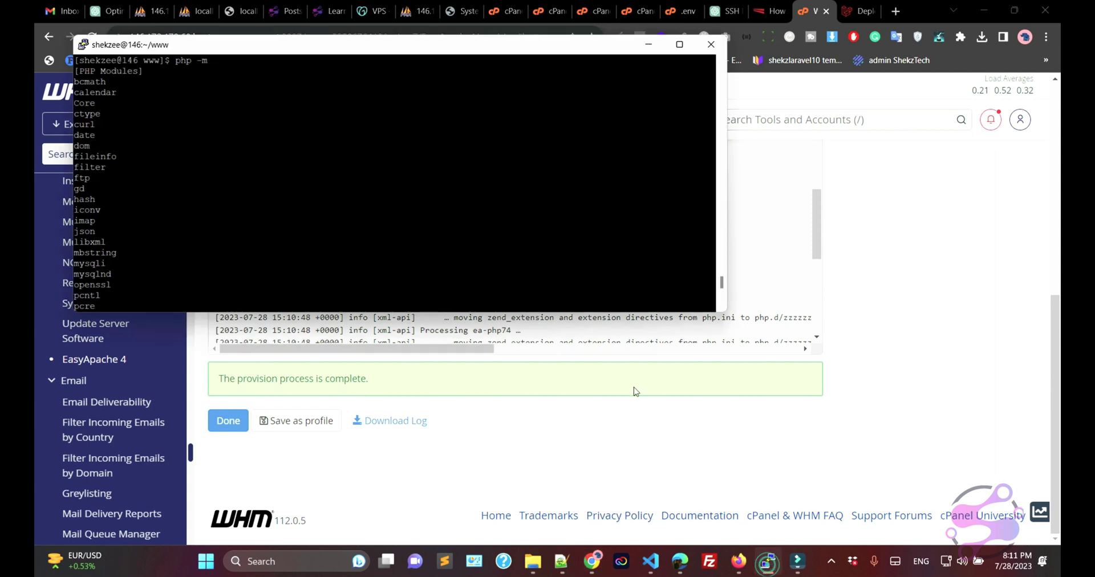
pyautogui.rightClick(280, 311)
pyautogui.press('Return')
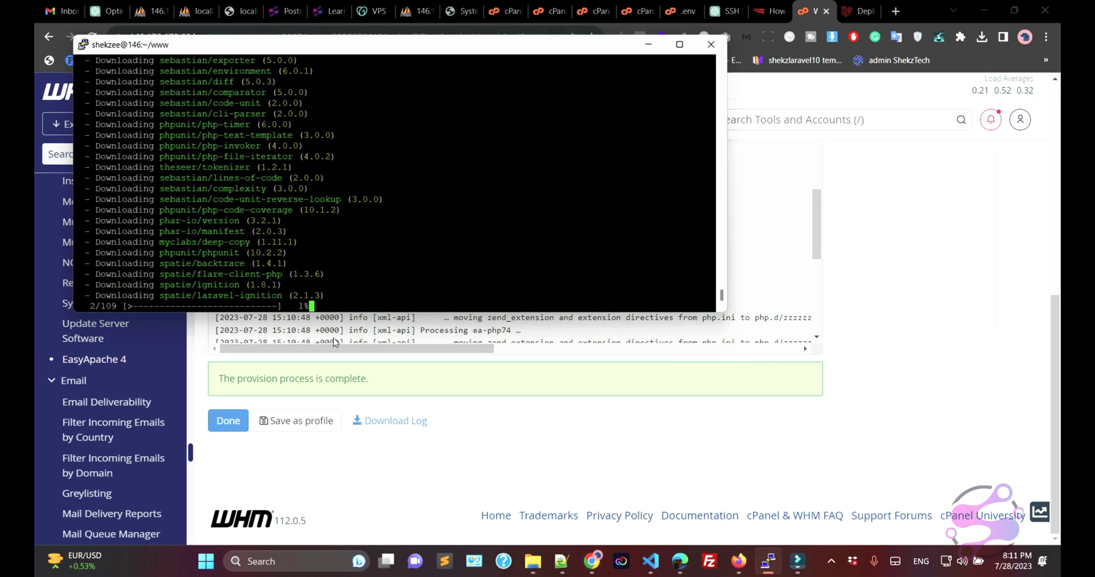